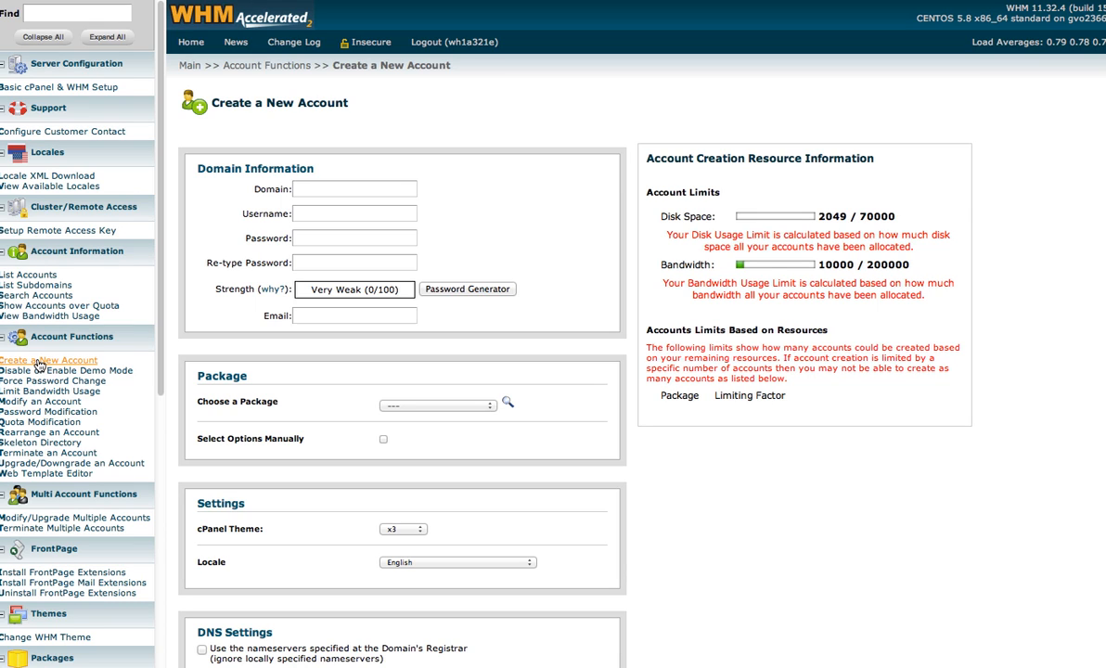
left_click(306, 189)
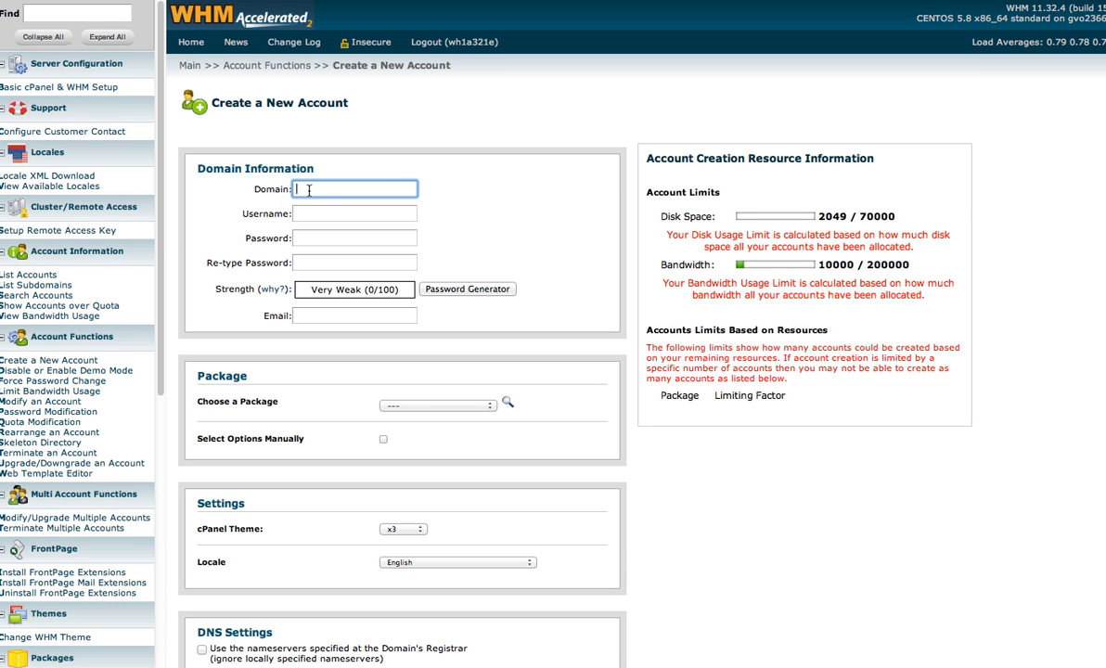
type("w")
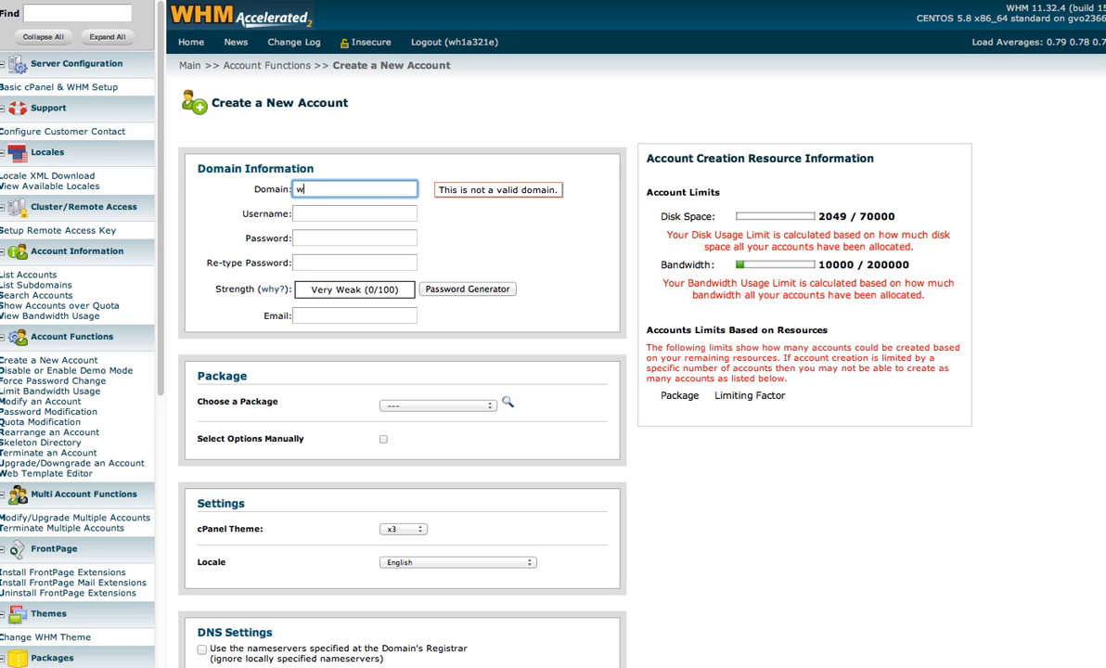
type("ww.softw")
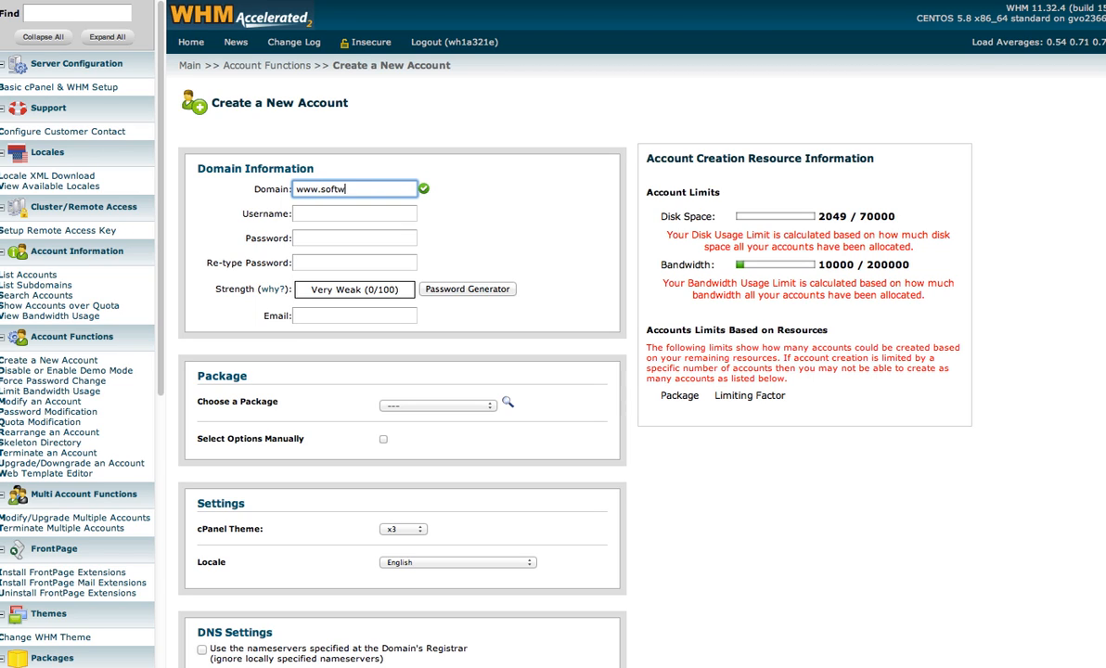
type("areconsumerreports.com")
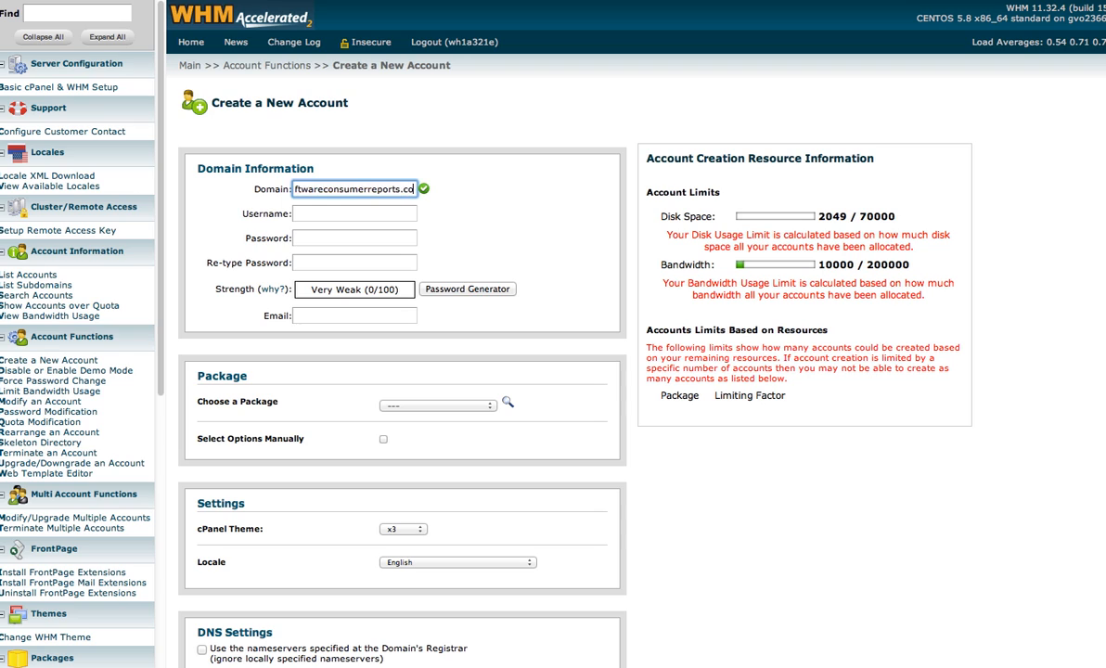
Accept the auto-filled username and enter a Very Strong account password
left_click(372, 214)
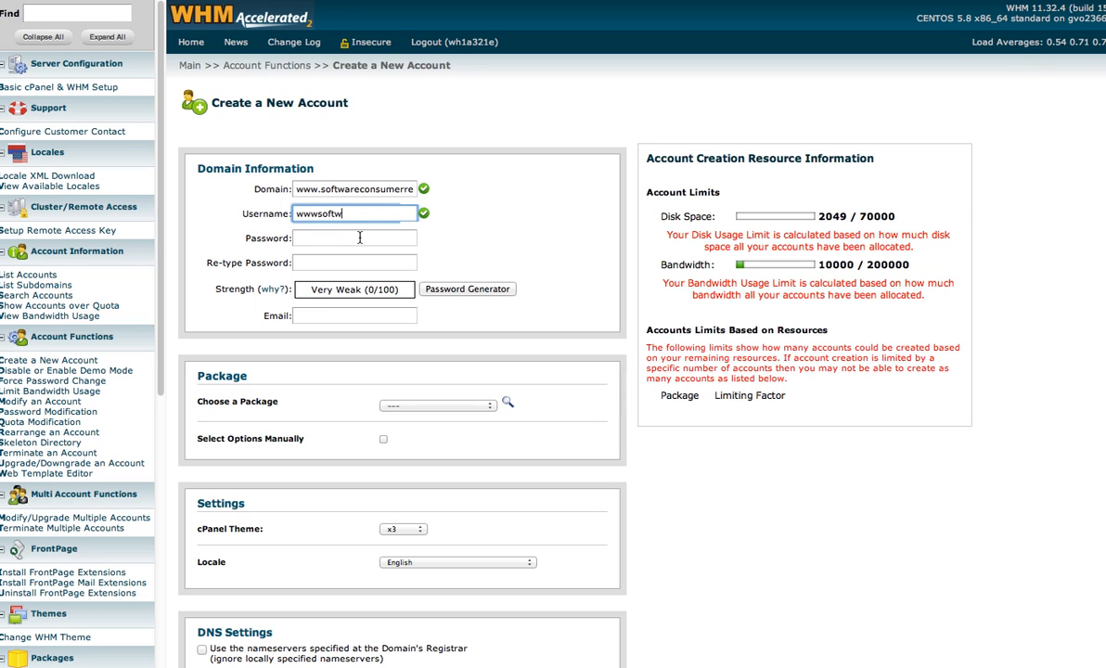
left_click(360, 238)
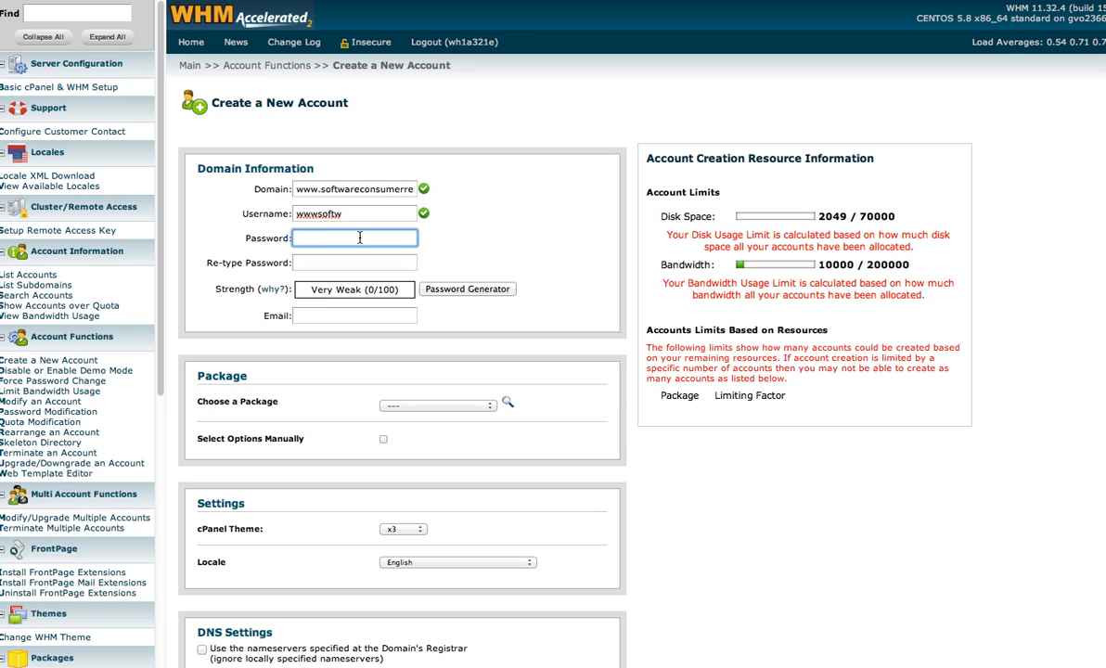
type("•••")
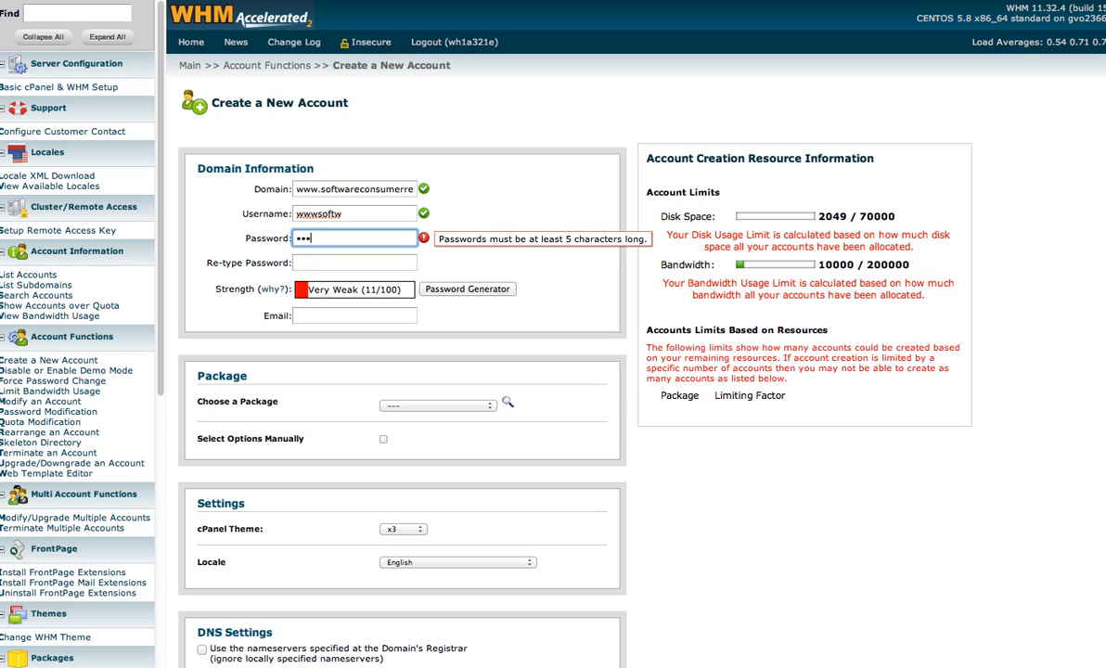
type("••••••")
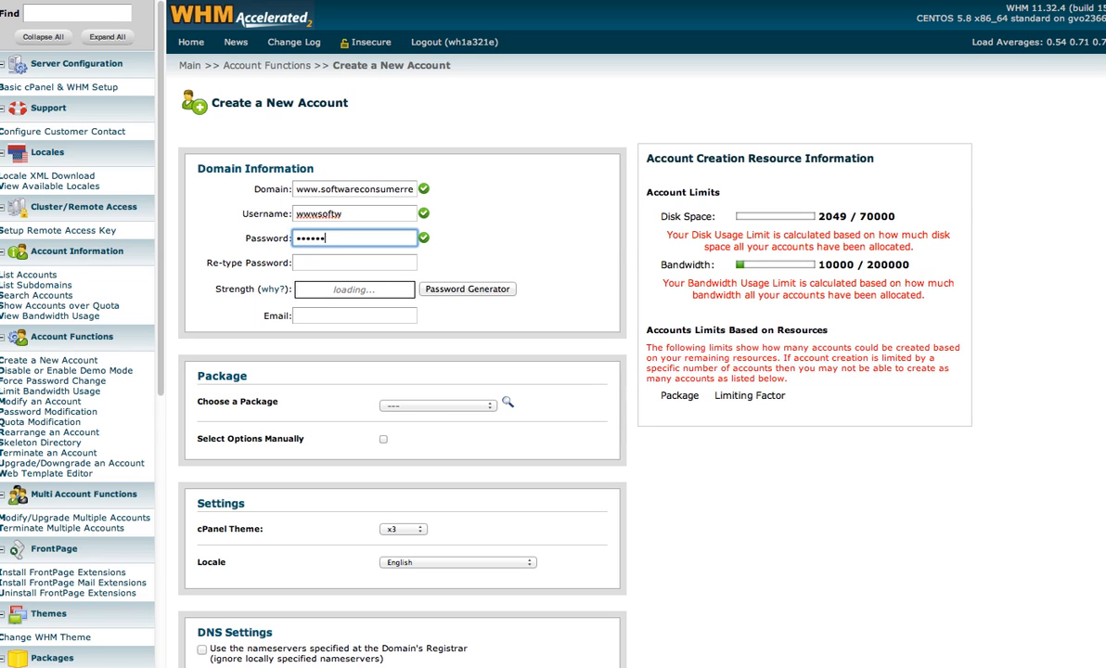
type("•••••")
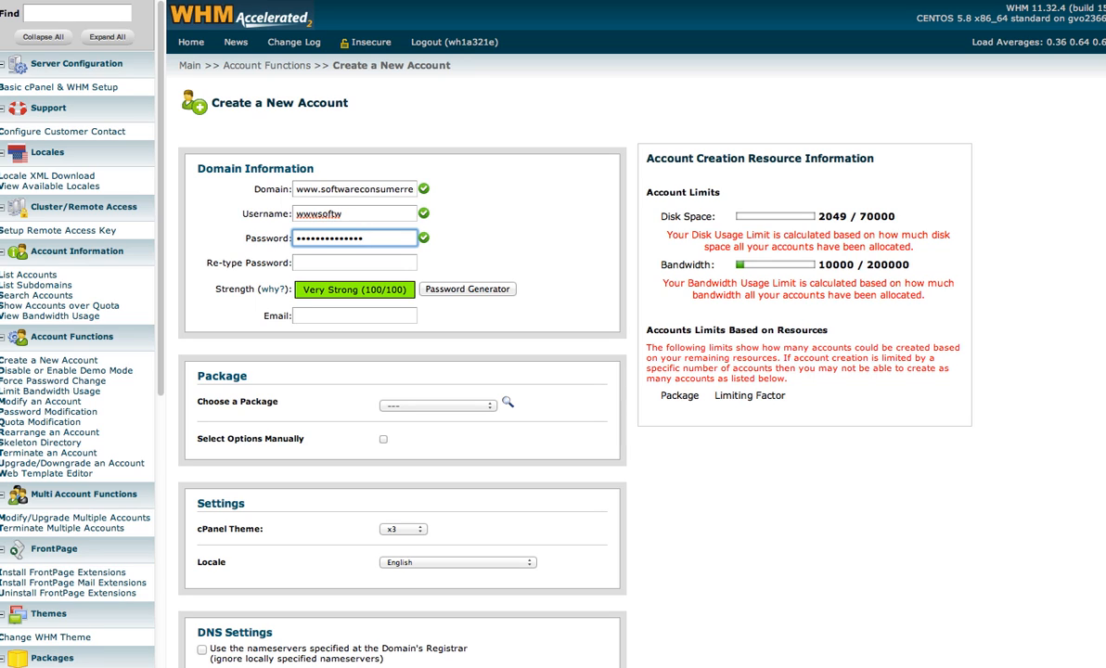
Re-type the password so it matches, then fill in the contact e-mail address
left_click(349, 269)
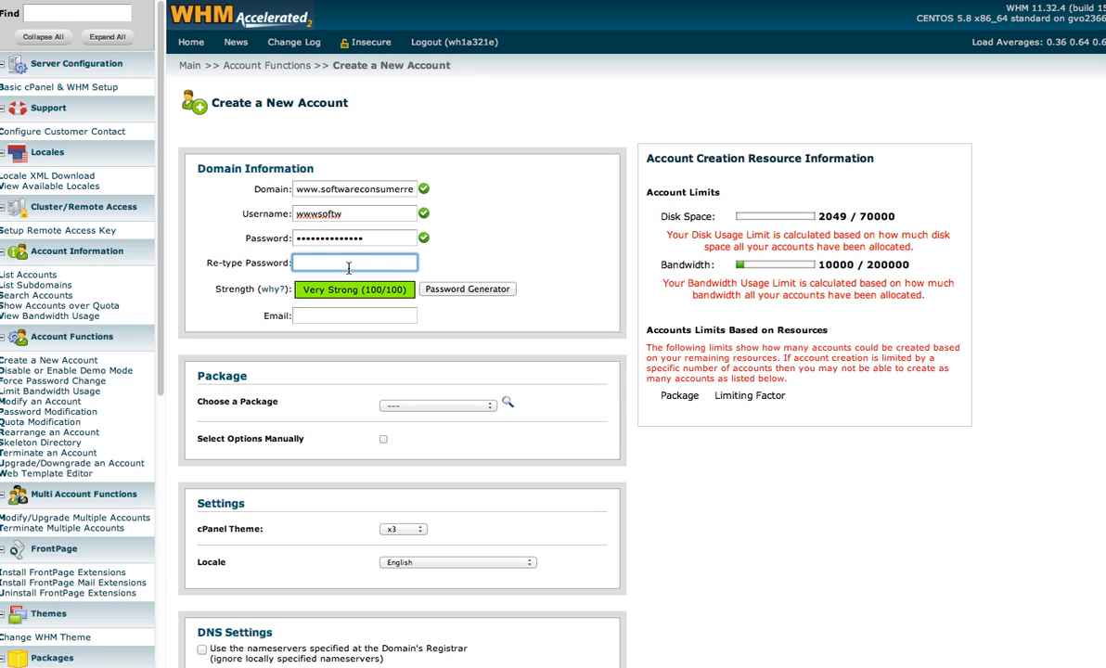
type("abc")
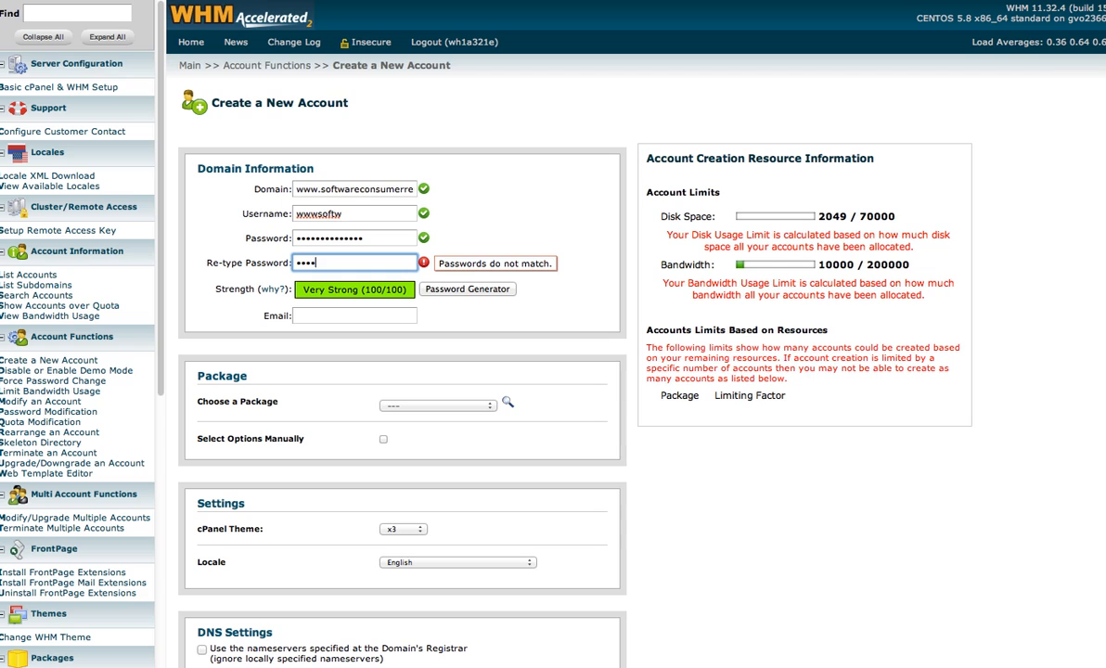
type("abcabcdabcde")
left_click_drag(399, 265, 276, 263)
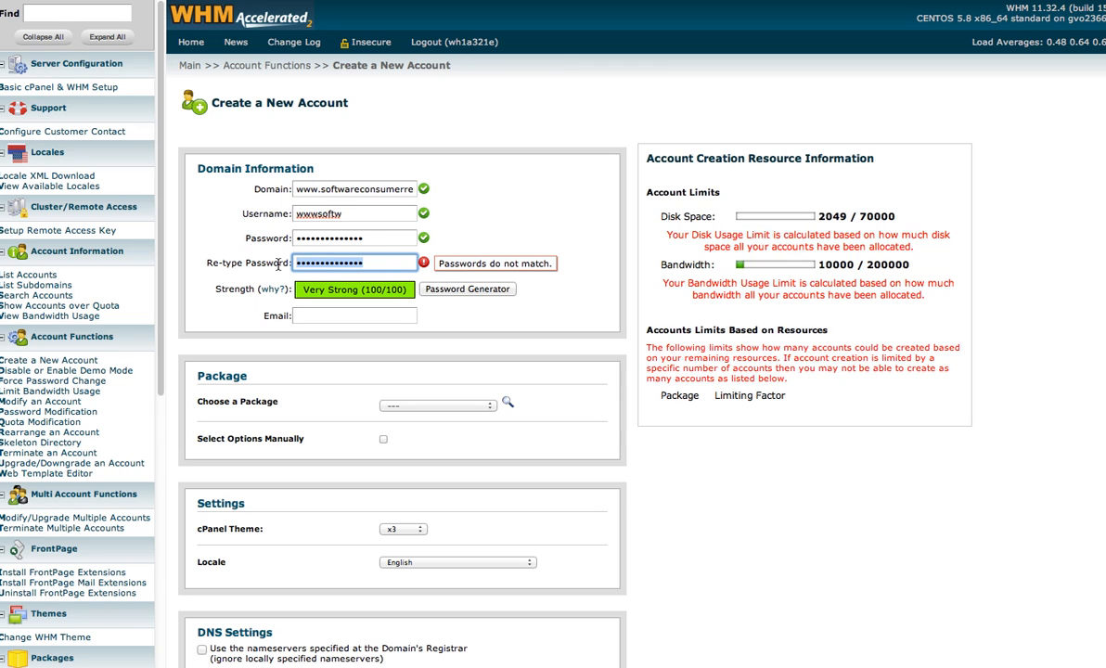
type("abcdefghijklmno")
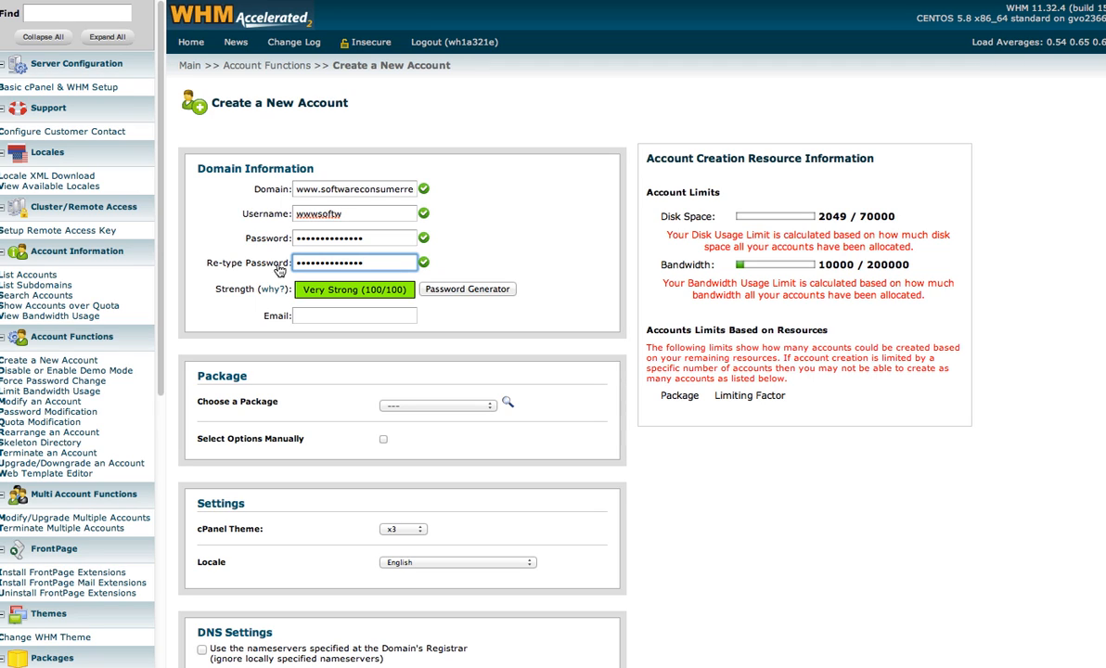
left_click(367, 315)
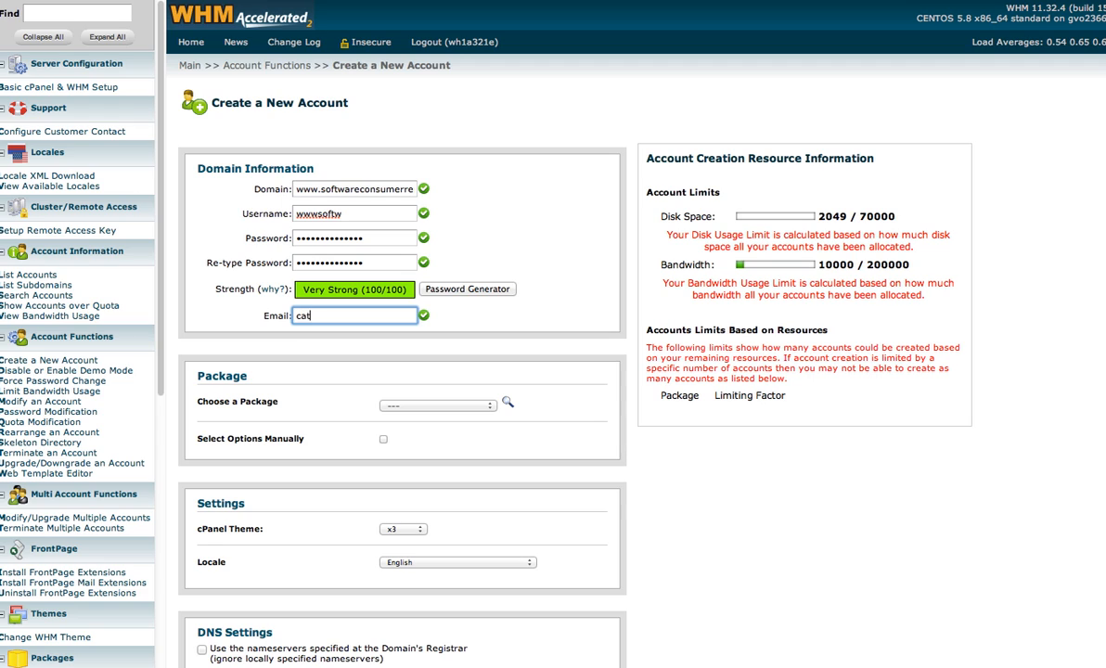
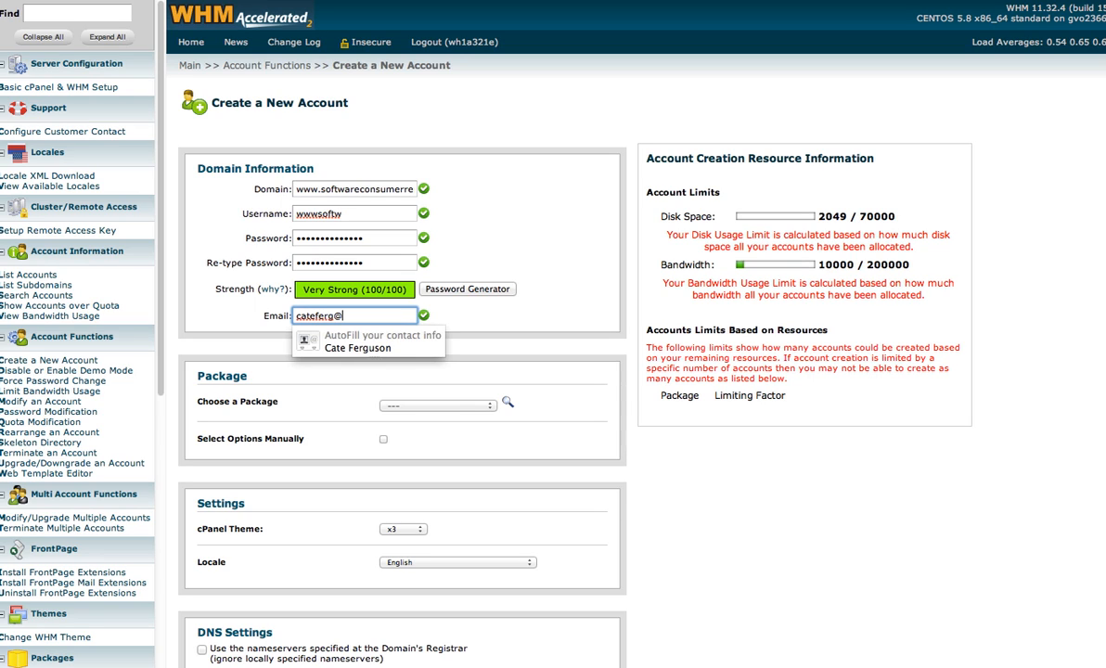
Set Mail Routing to Automatically Detect Configuration and create the hosting account
left_click(575, 285)
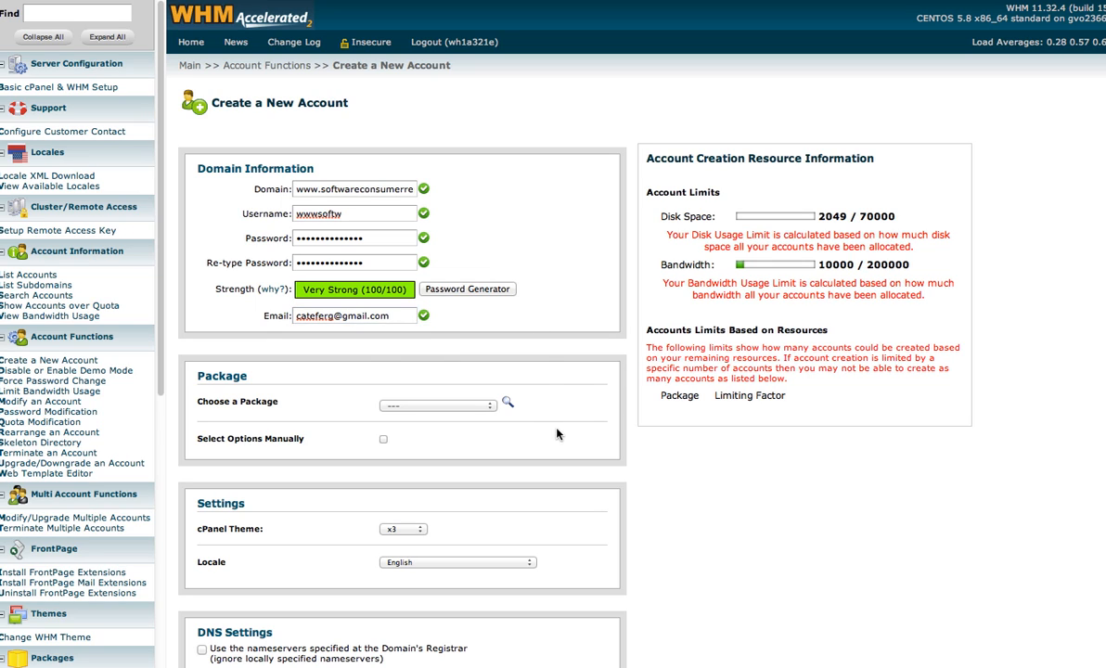
scroll(557, 433, "down", 3)
scroll(557, 433, "down", 5)
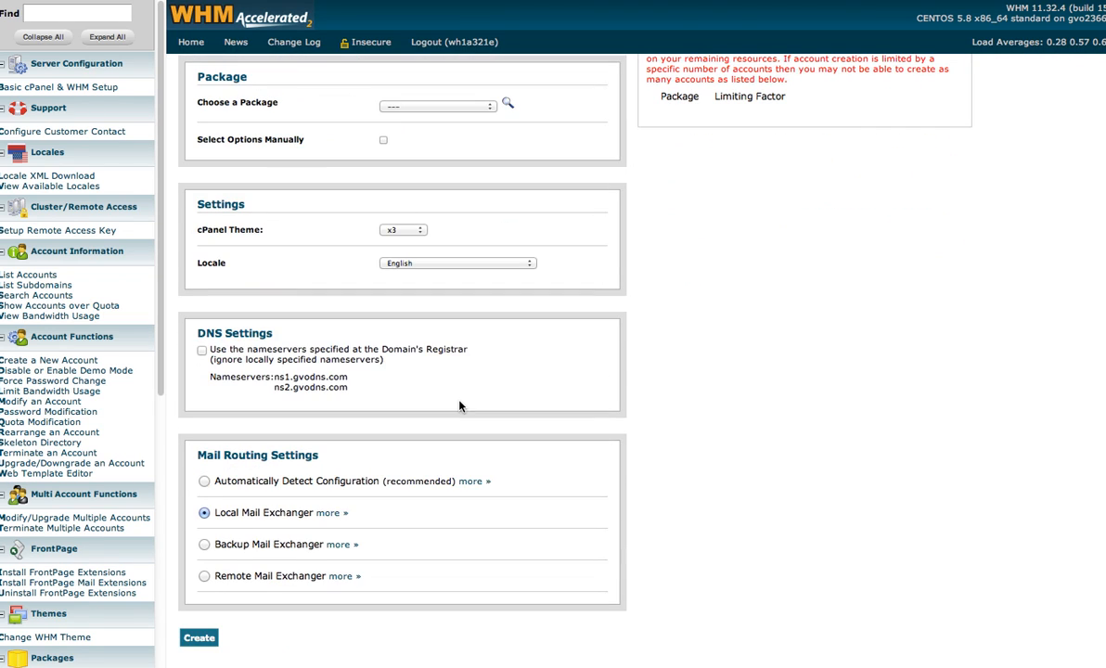
left_click(205, 481)
left_click(199, 639)
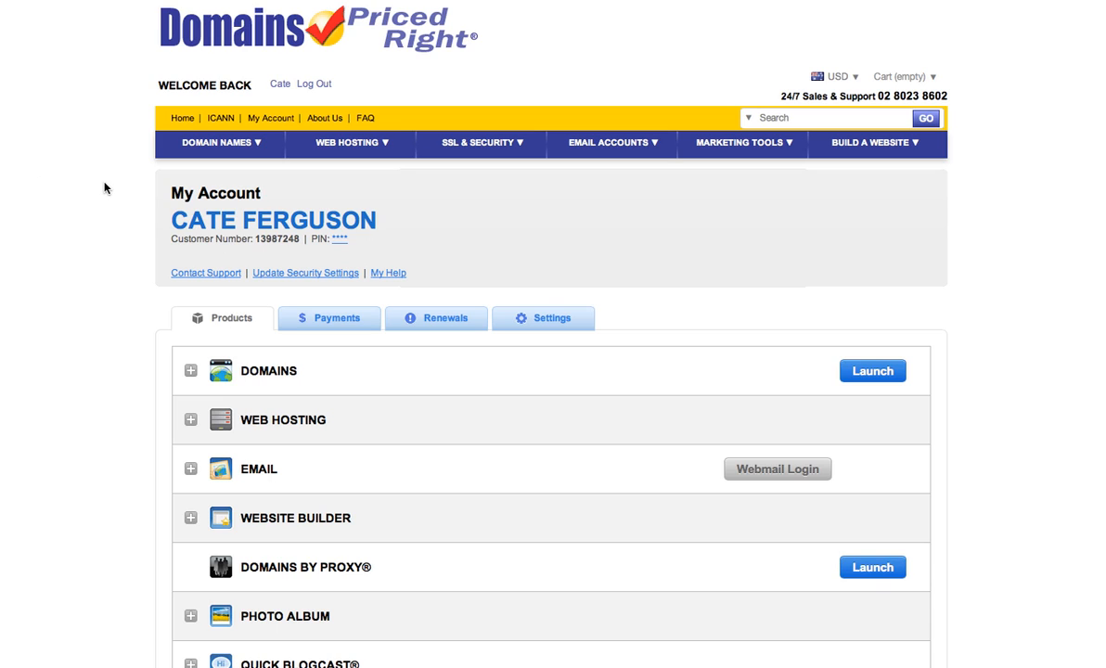
Show softwareconsumerreports.com's Domain Details with current nameservers NS21 and NS22.DOMAINCONTROL.COM
mouse_move(254, 150)
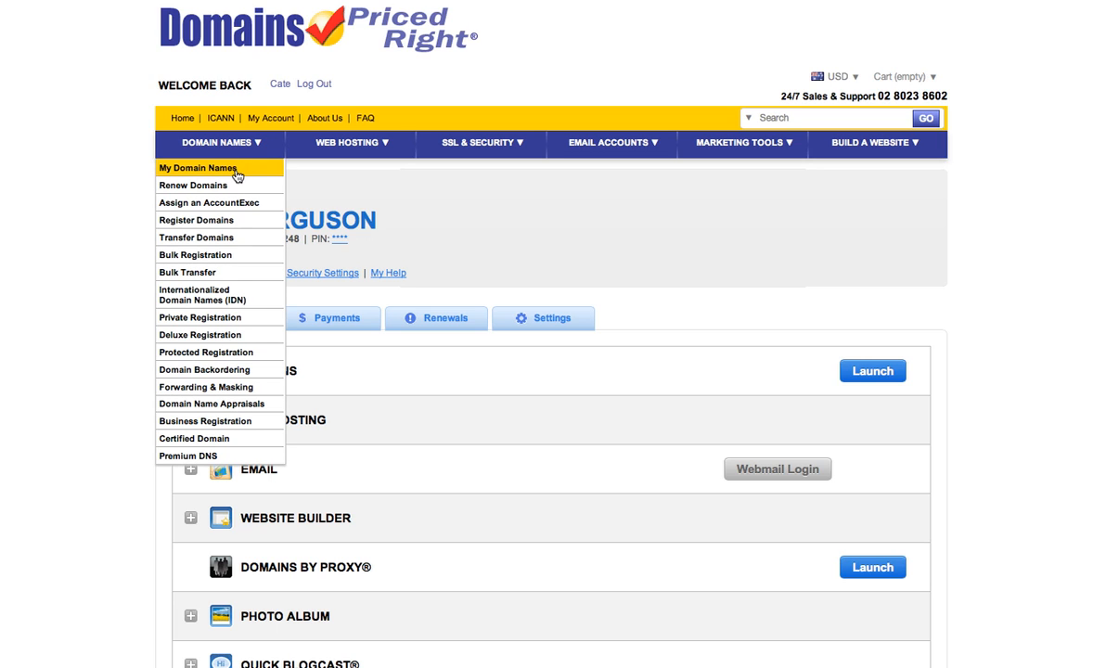
left_click(236, 172)
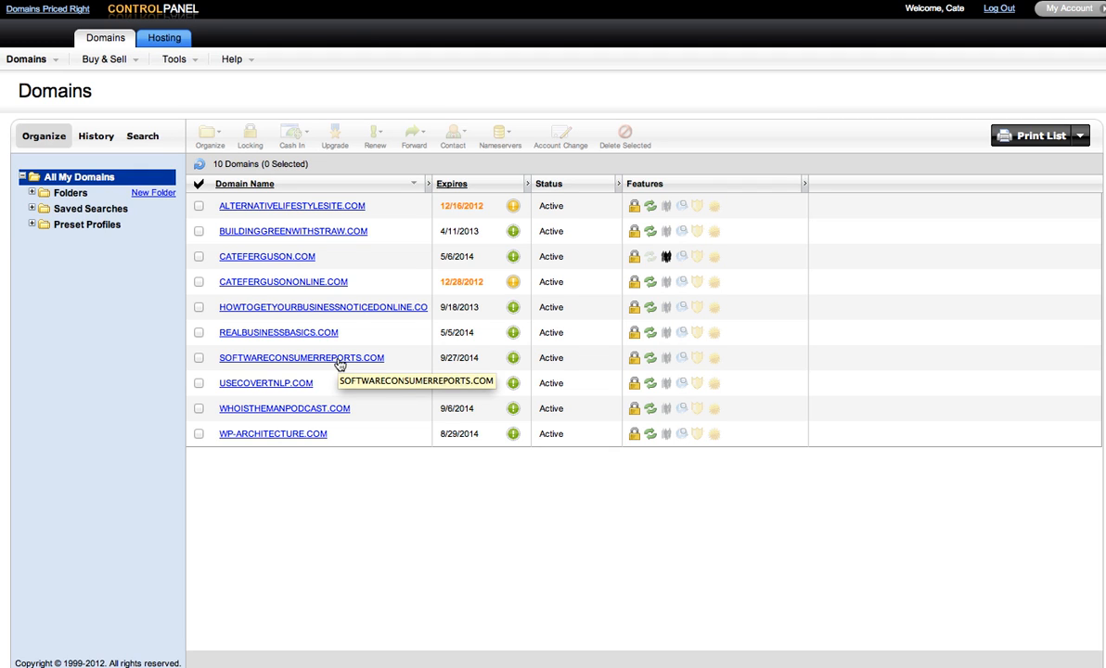
left_click(339, 360)
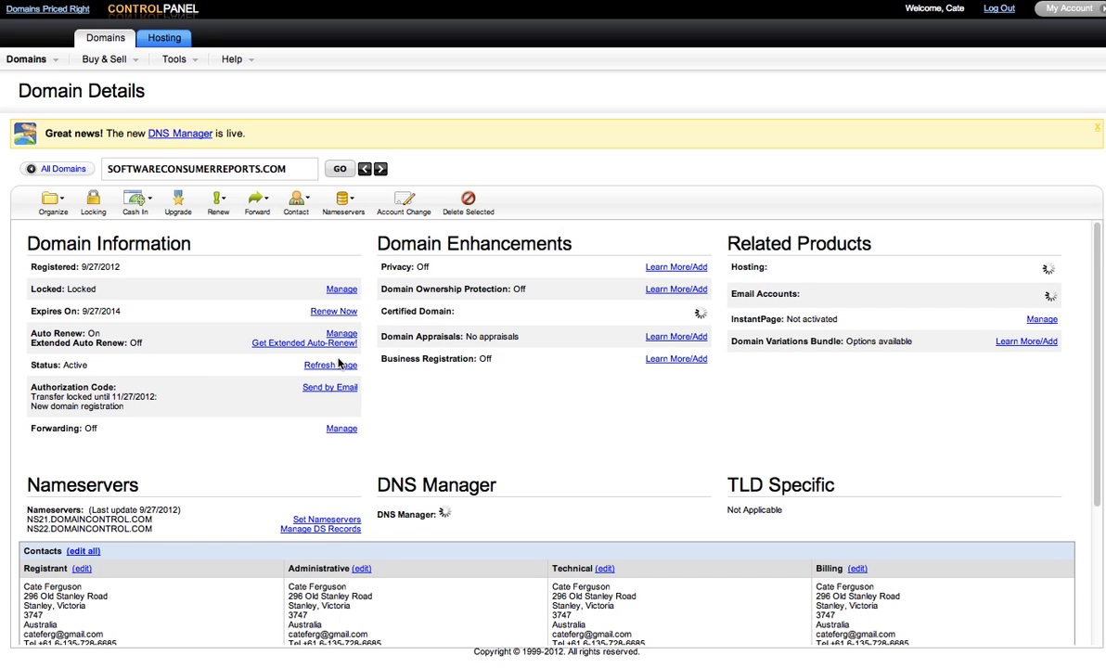
scroll(320, 363, "down", 1)
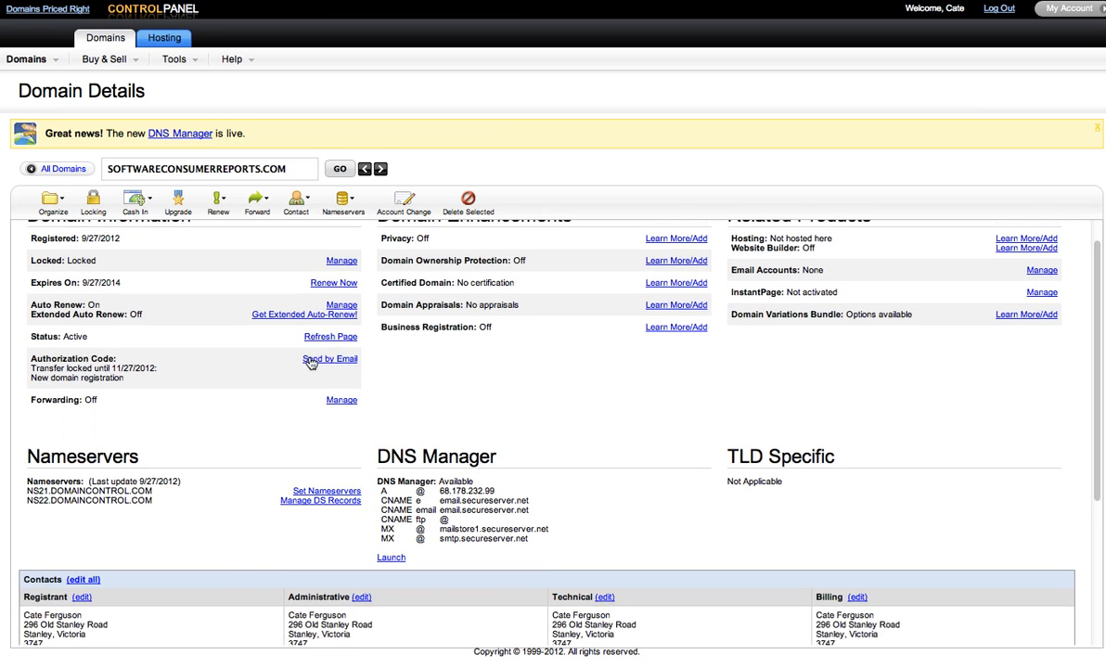
scroll(311, 364, "down", 3)
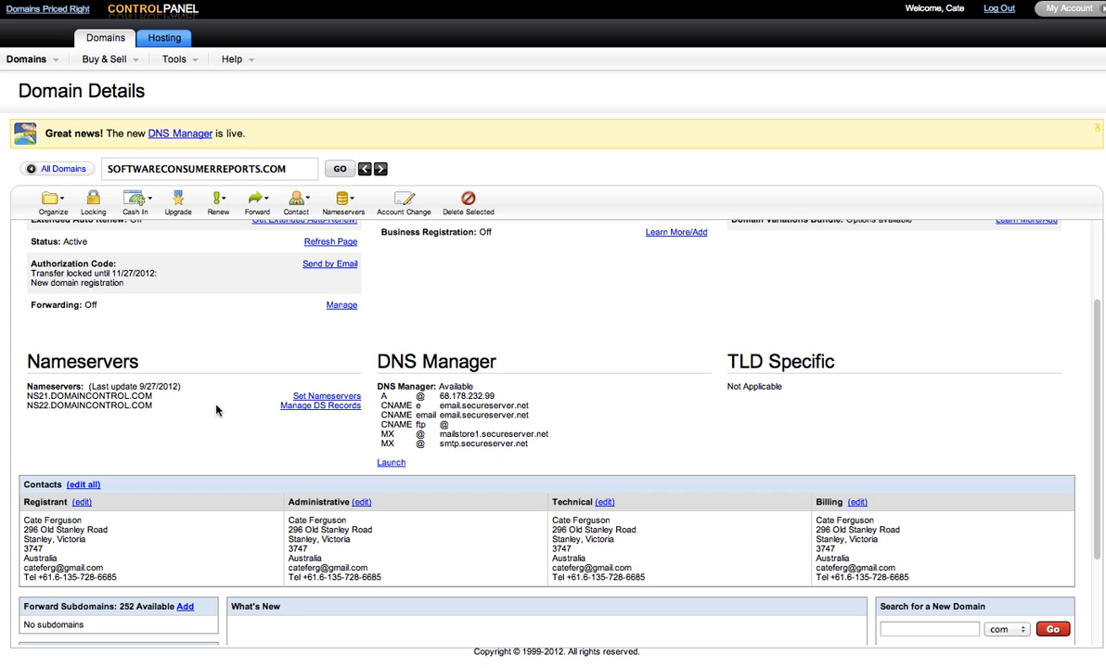
Choose specific nameservers for the domain and copy NS1.GVODNS.COM from GVO's DNS instructions
left_click(315, 397)
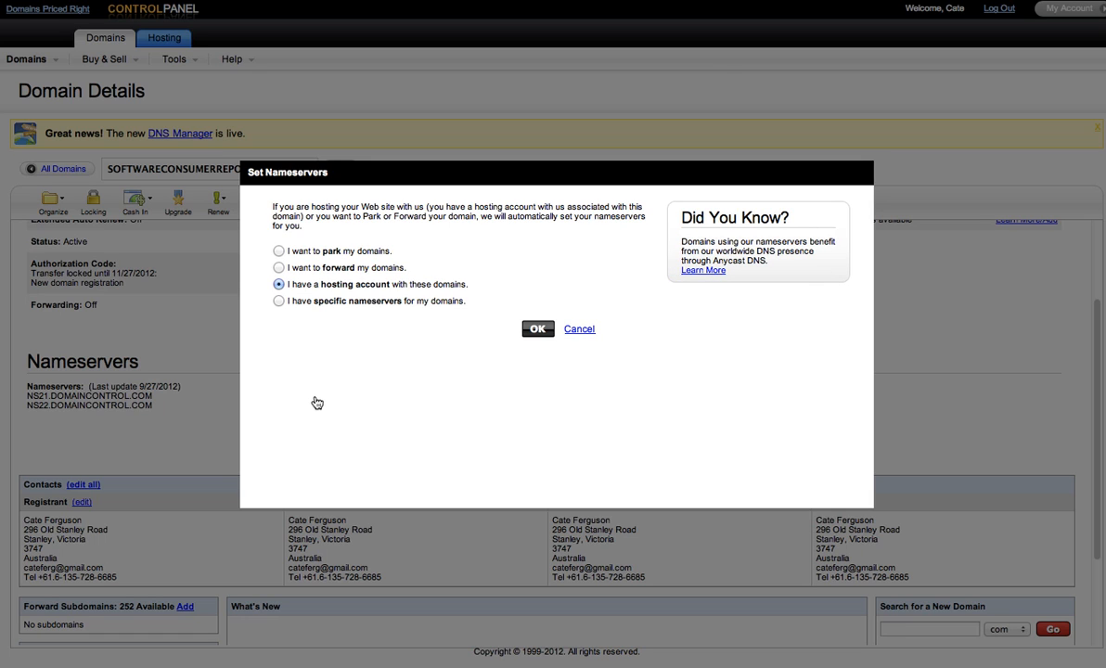
left_click(279, 301)
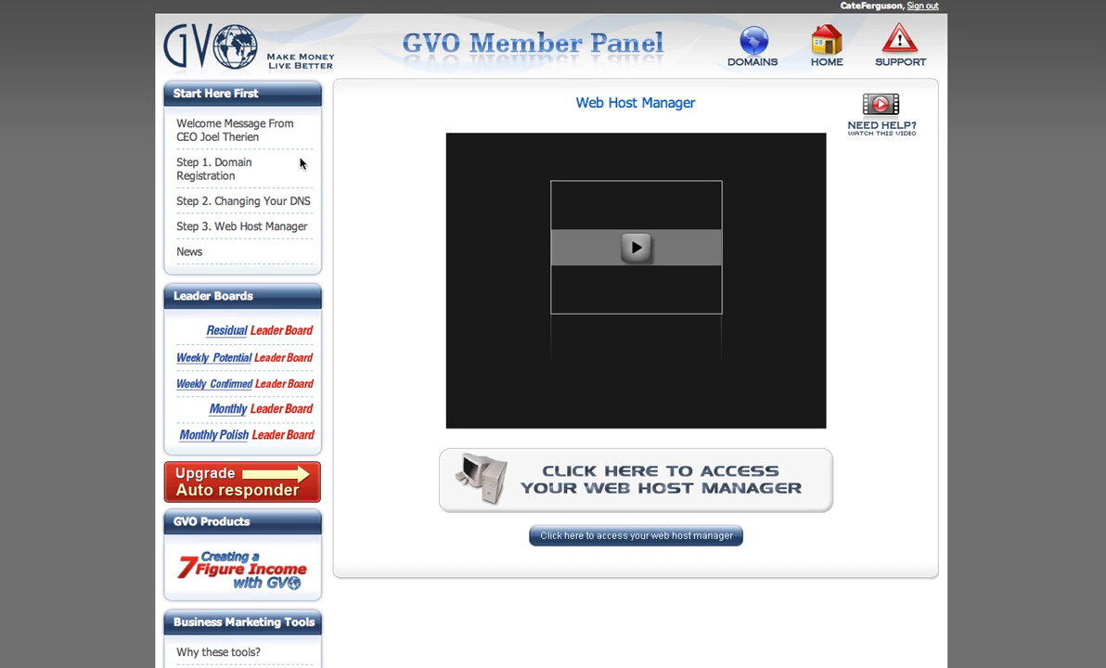
left_click(273, 206)
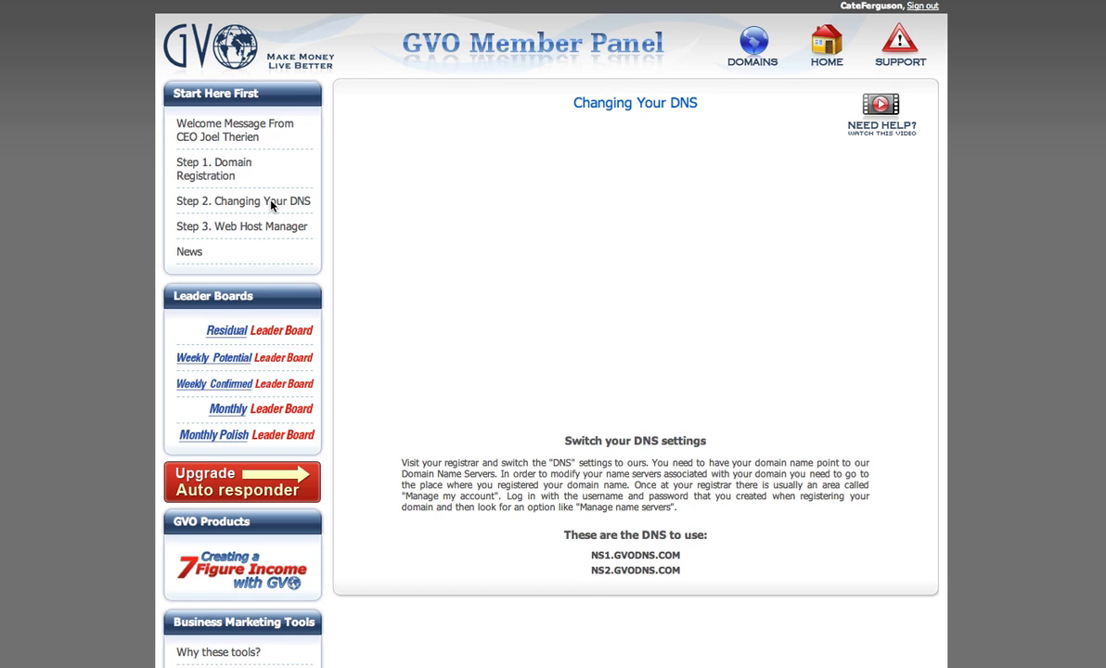
left_click_drag(588, 556, 684, 556)
right_click(684, 555)
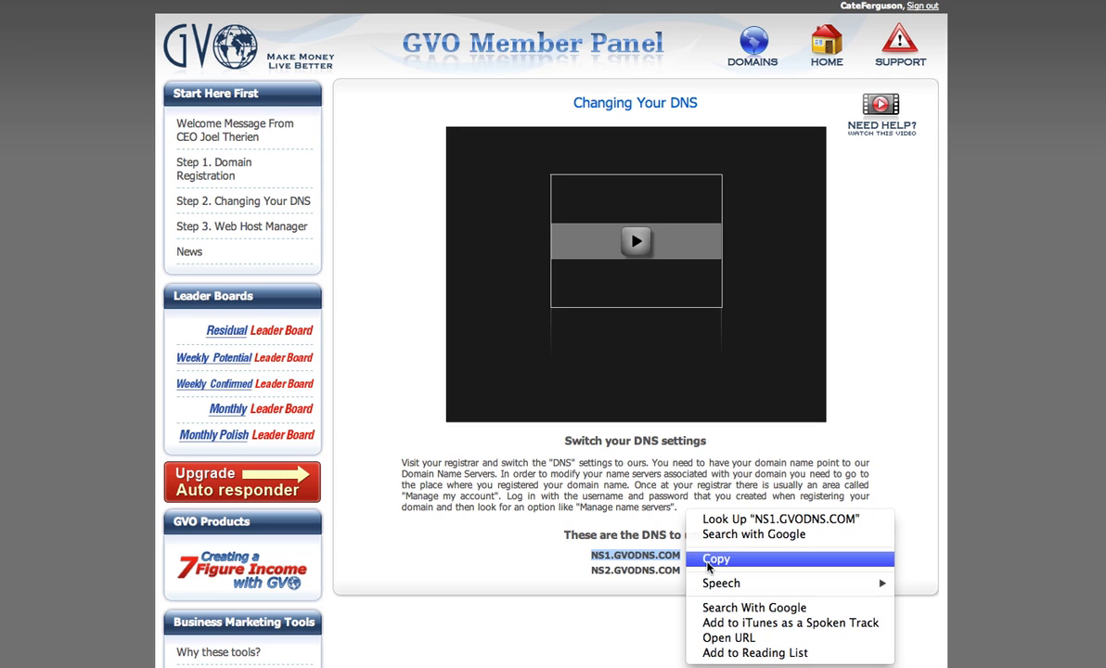
left_click(708, 559)
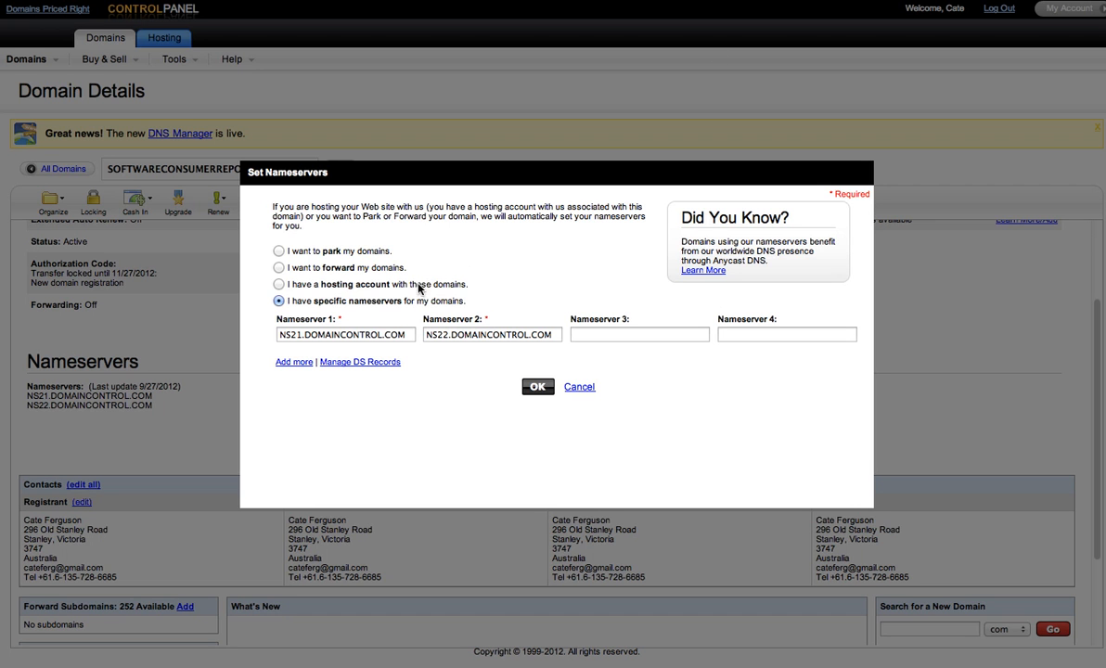
Replace the first nameserver with NS1.GVODNS.COM and clear the second nameserver
left_click_drag(410, 334, 271, 335)
key("BackSpace")
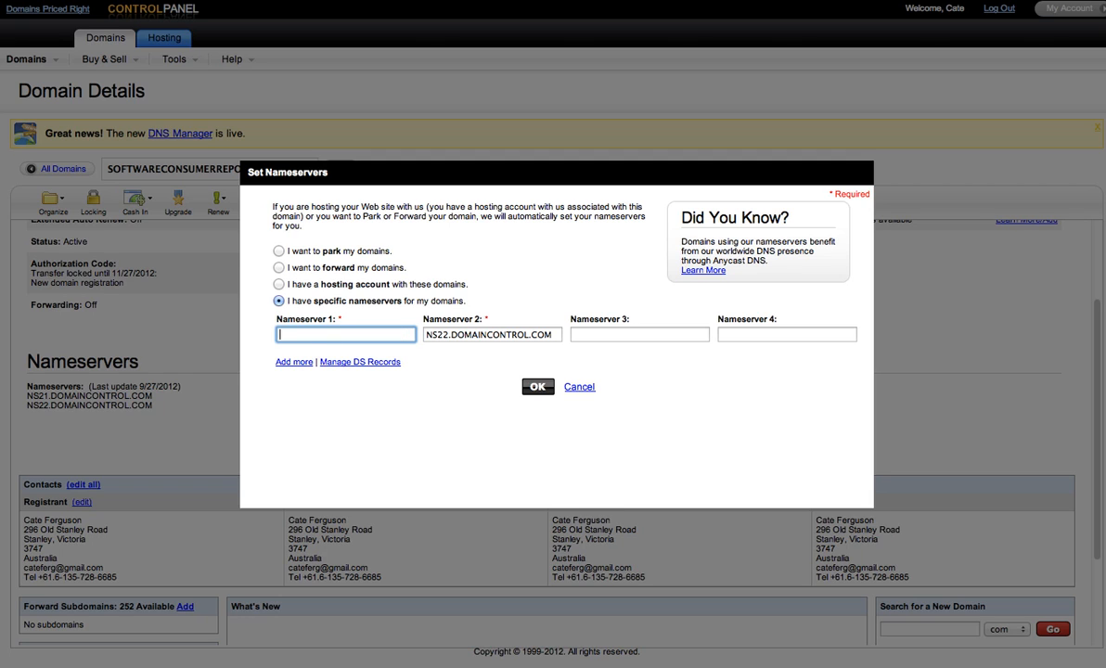
right_click(294, 336)
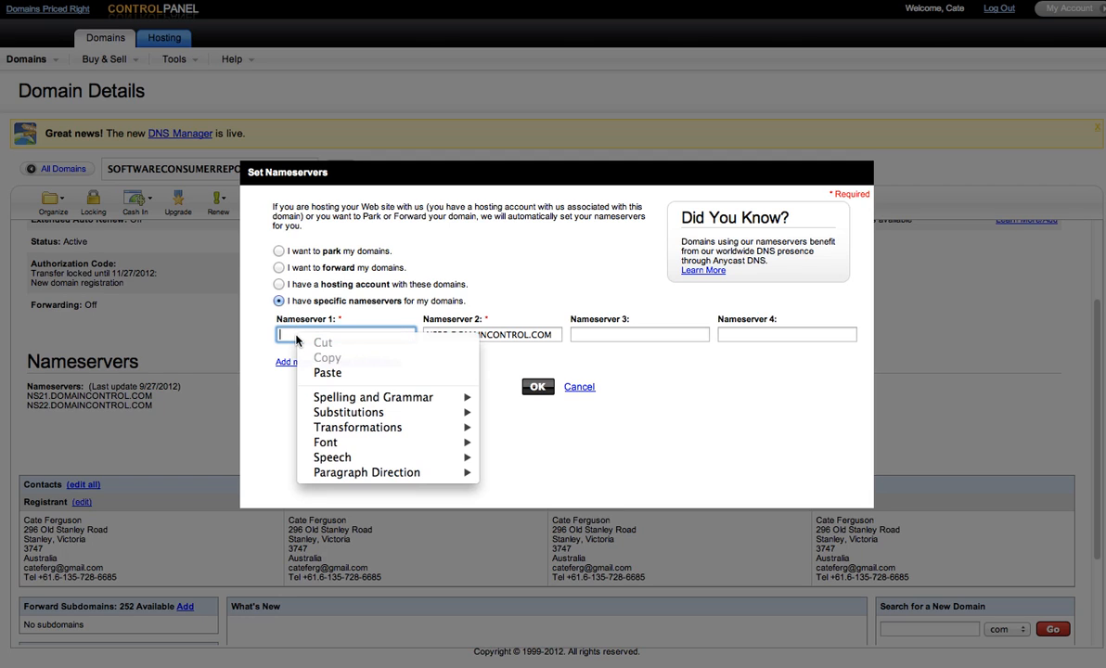
left_click(321, 376)
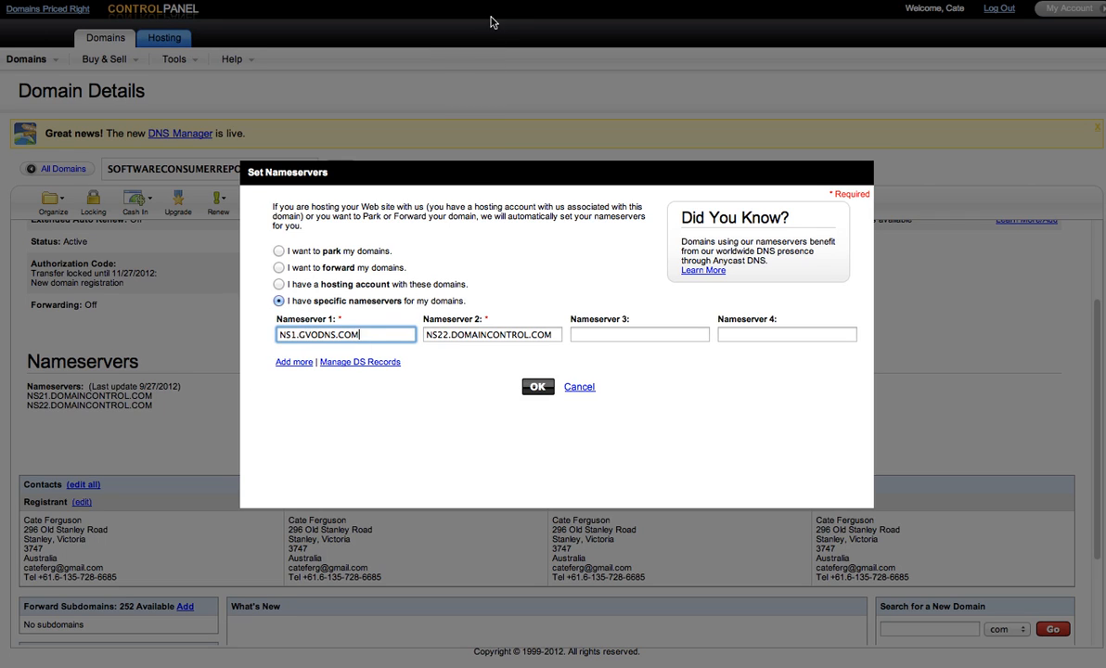
left_click_drag(557, 335, 420, 327)
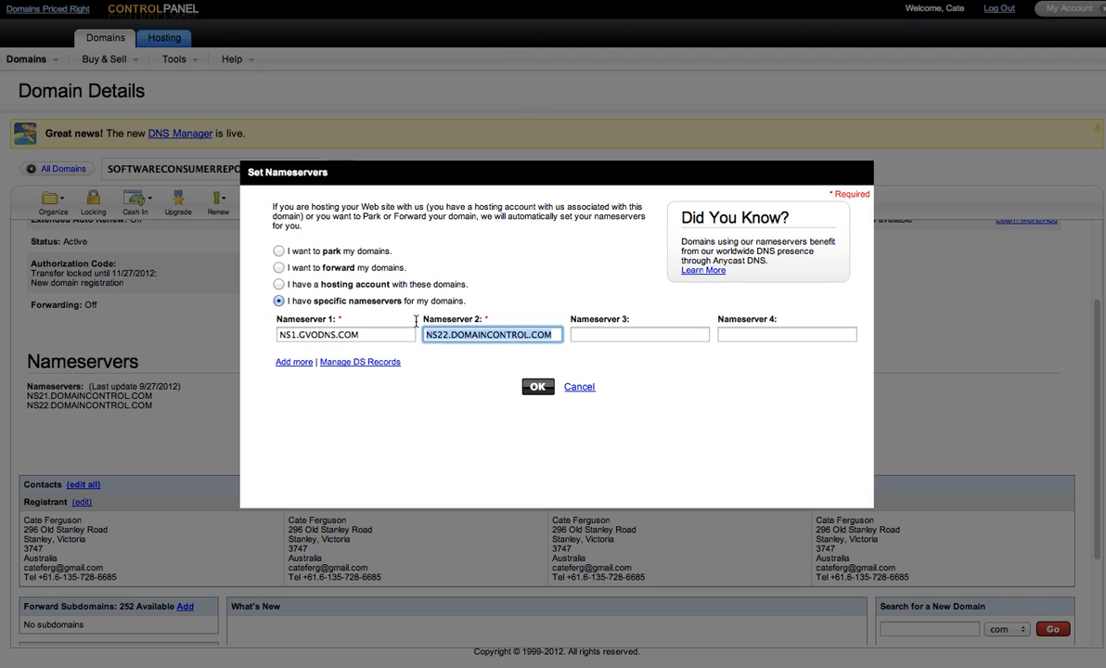
key("BackSpace")
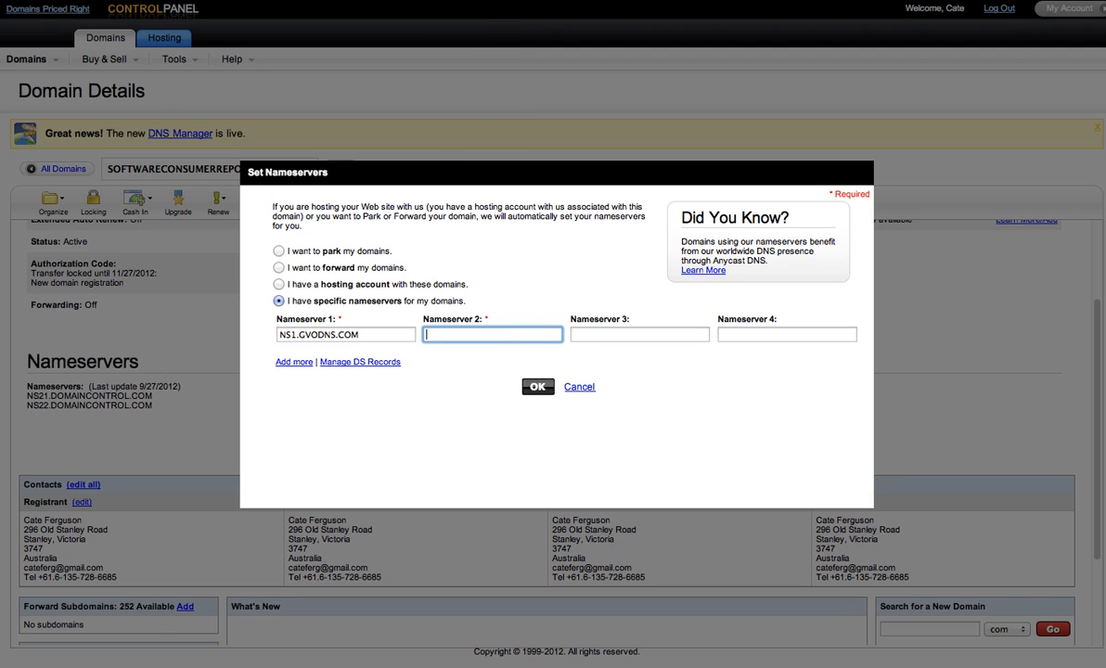
Copy NS2.GVODNS.COM from the GVO DNS instructions page
left_click(489, 0)
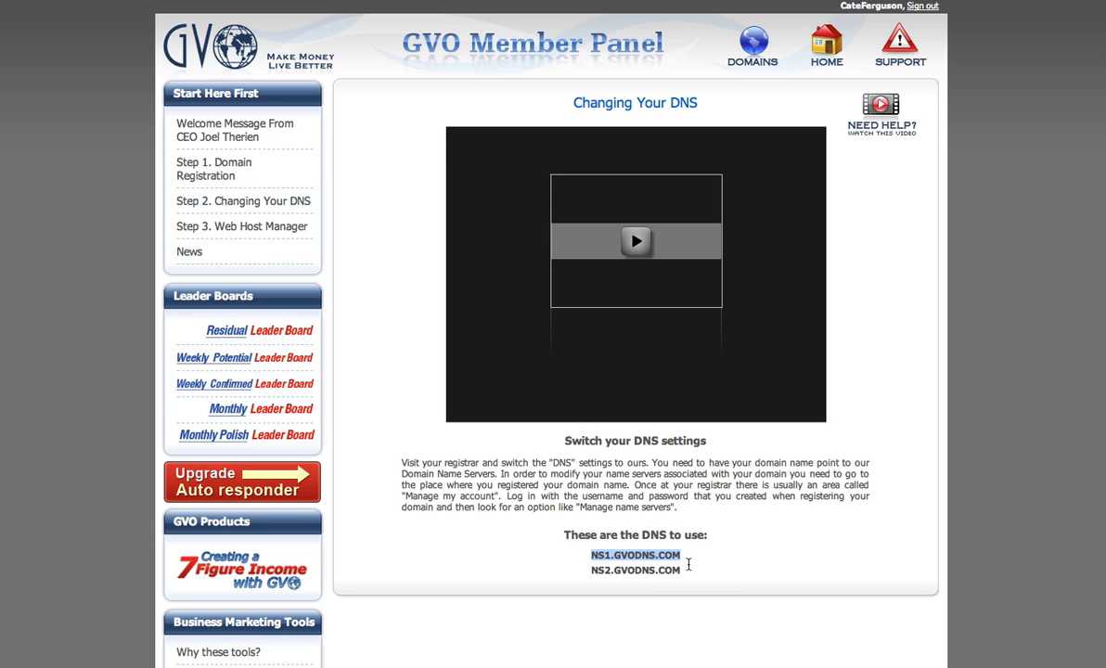
left_click_drag(691, 573, 667, 567)
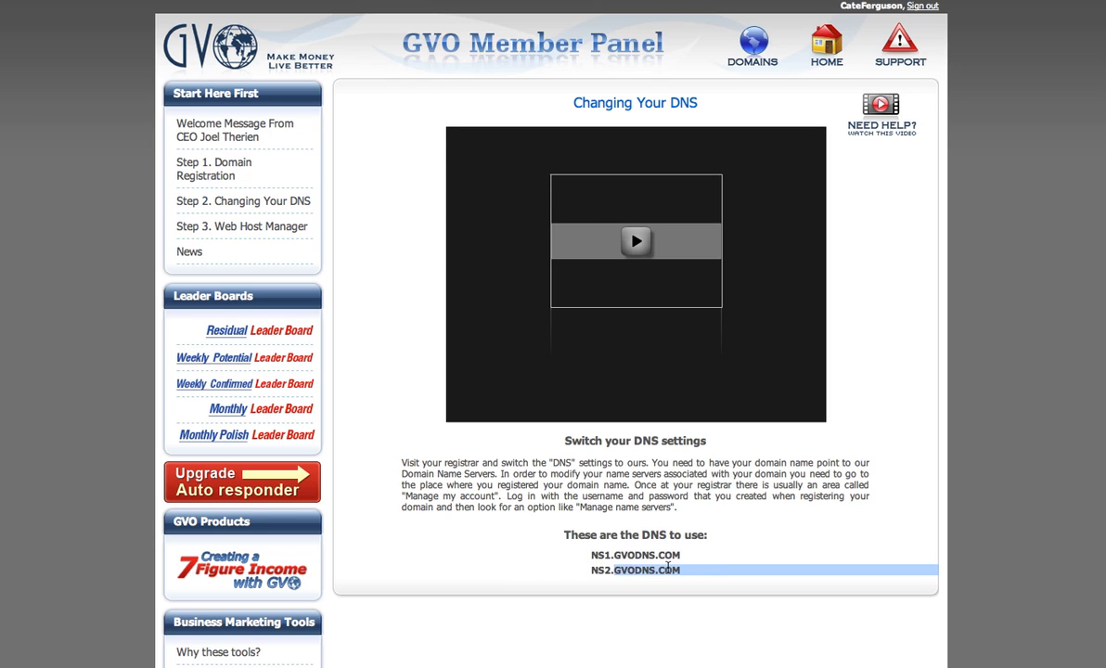
right_click(594, 570)
left_click(618, 559)
left_click(719, 5)
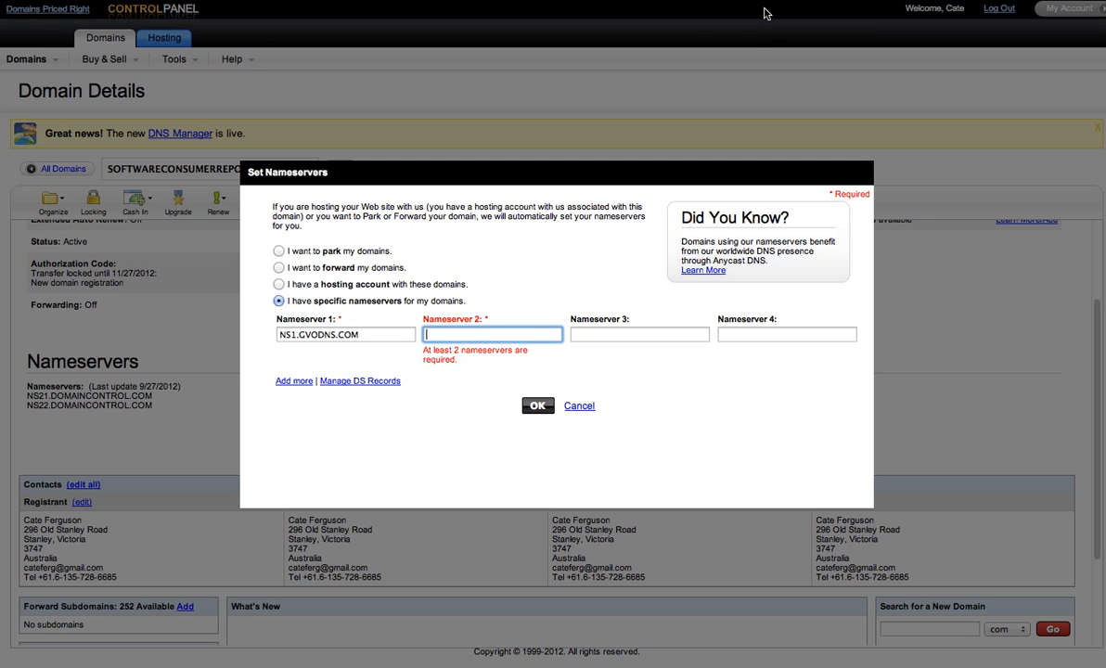
Paste NS2.GVODNS.COM as the second nameserver and submit the nameserver change
right_click(448, 337)
left_click(475, 371)
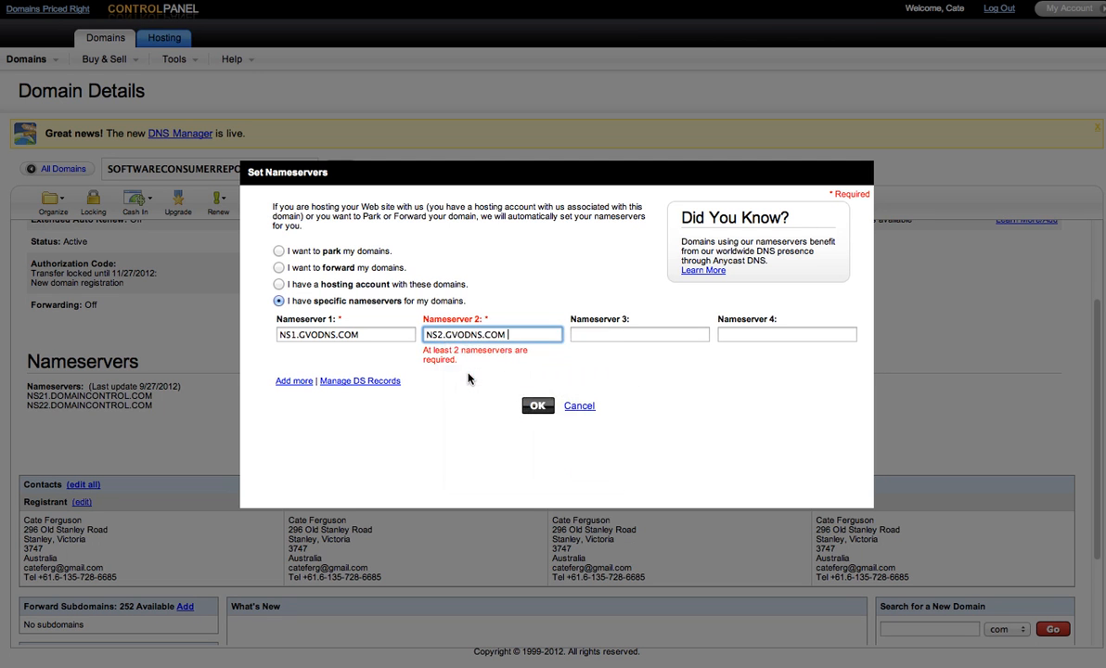
left_click(540, 361)
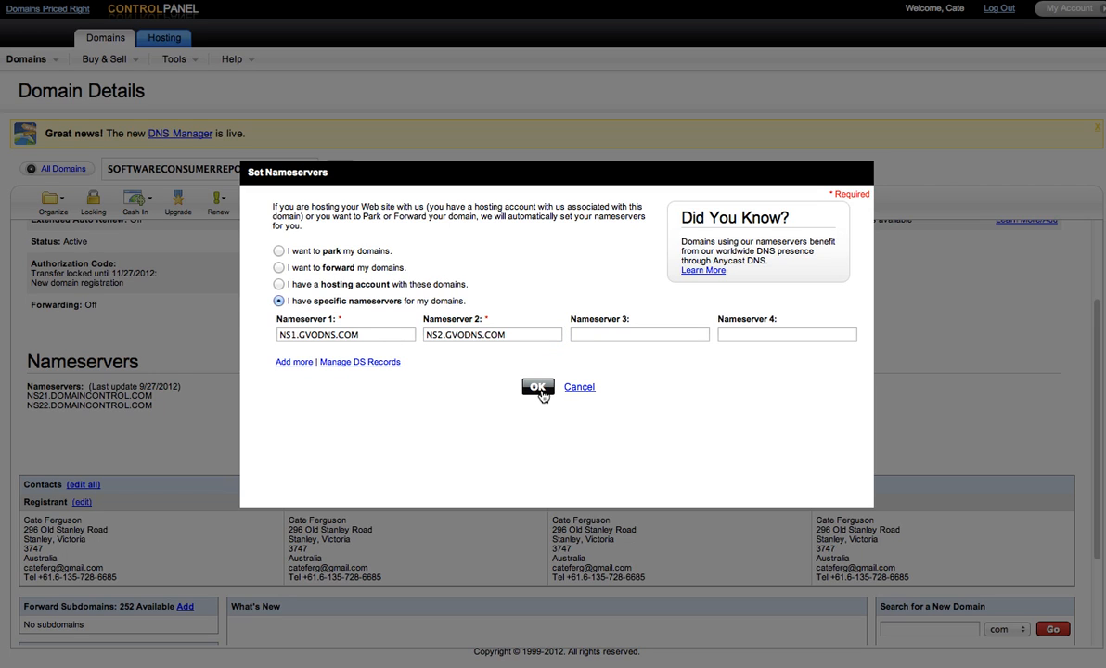
left_click(540, 393)
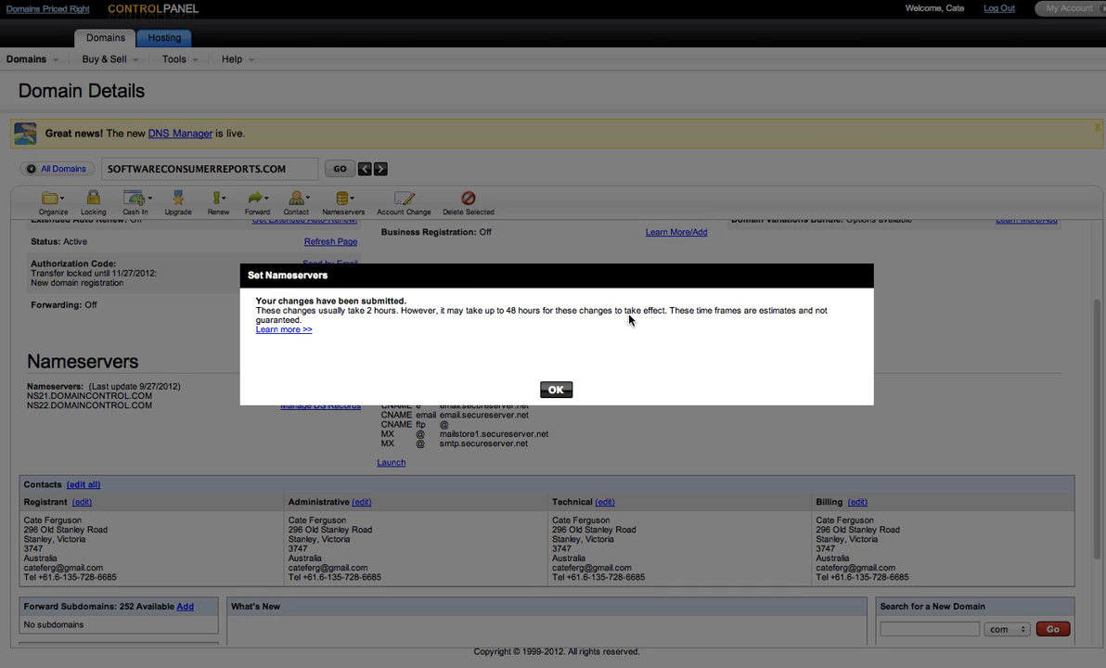
Dismiss the submission confirmation and return to GVO's Changing Your DNS page
left_click(554, 389)
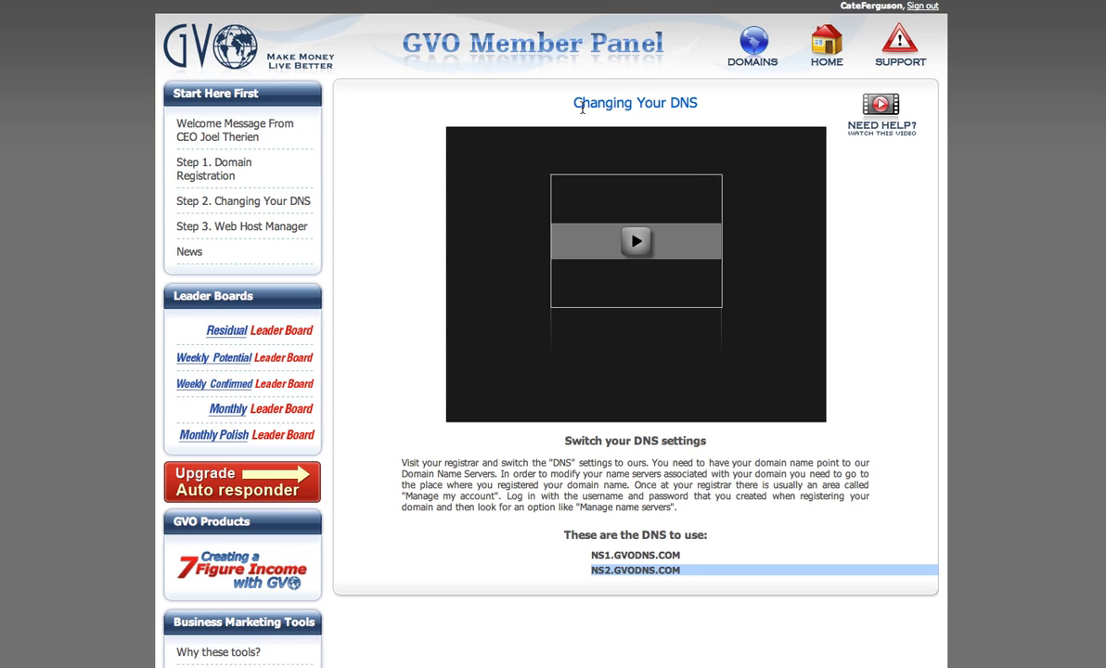
left_click(417, 105)
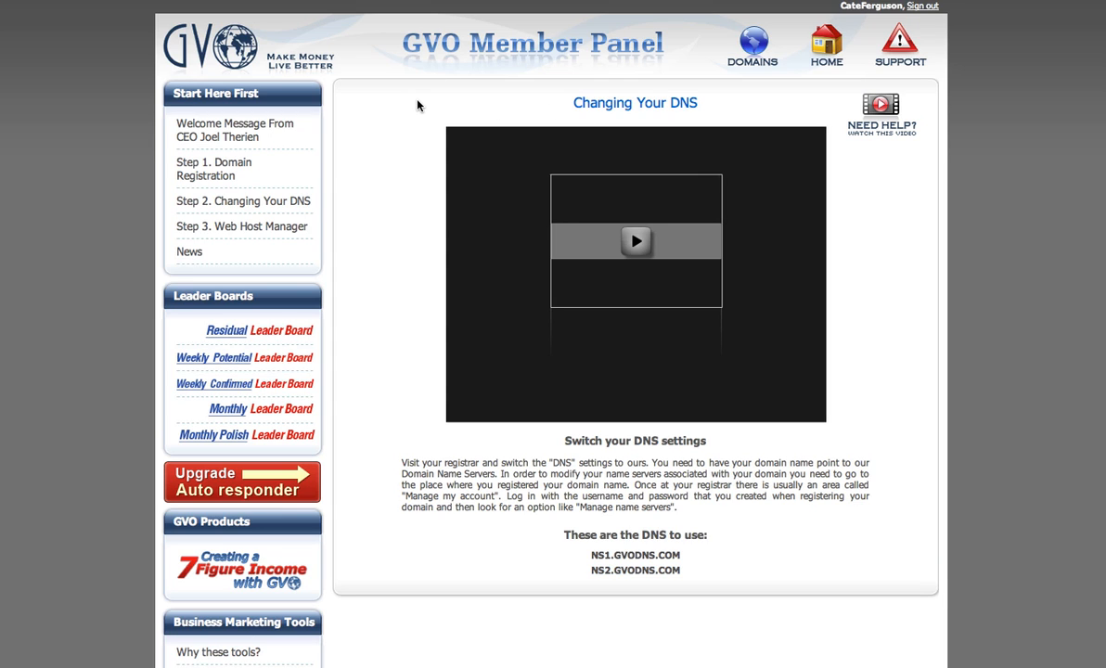